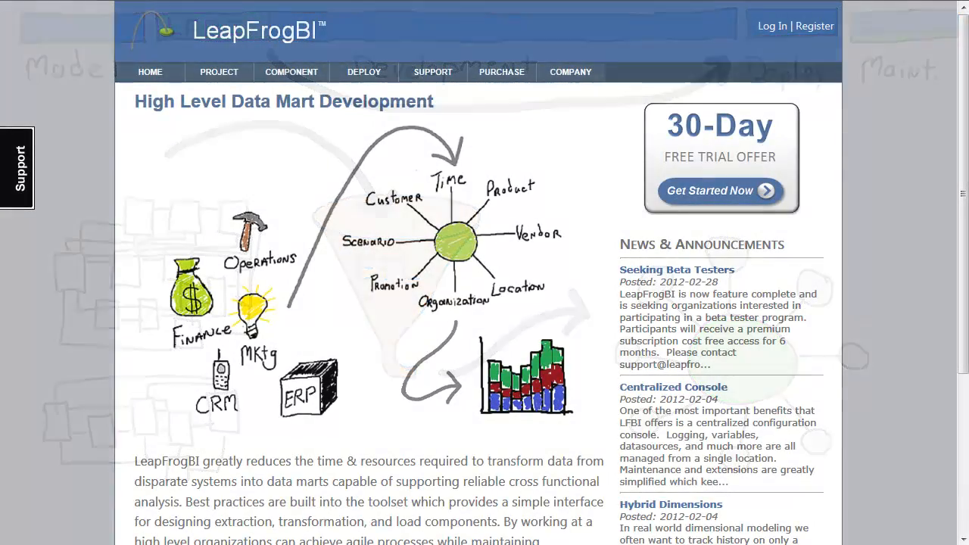
Log in to the LeapFrogBI site with the username demo01 and the account password.
click(773, 27)
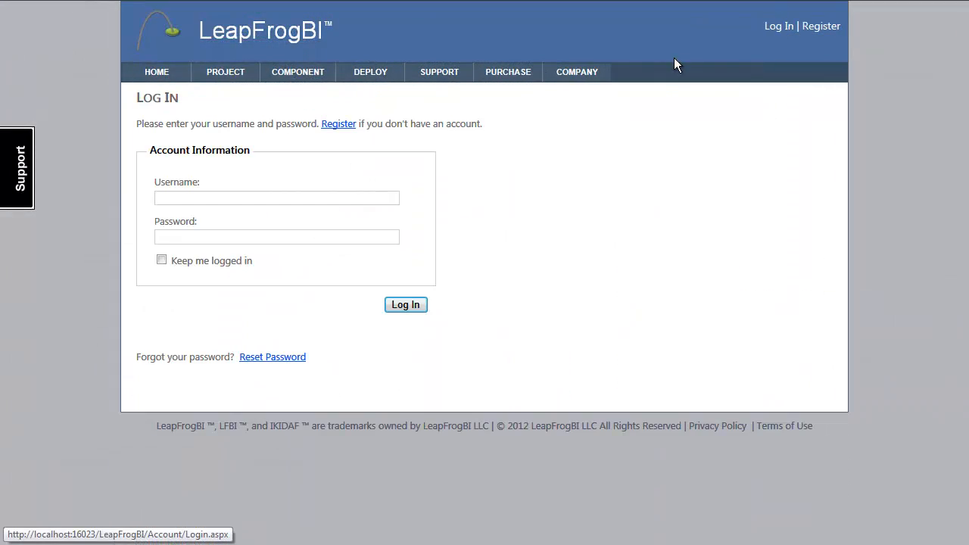
text(demo01)
key(Tab)
key(Return)
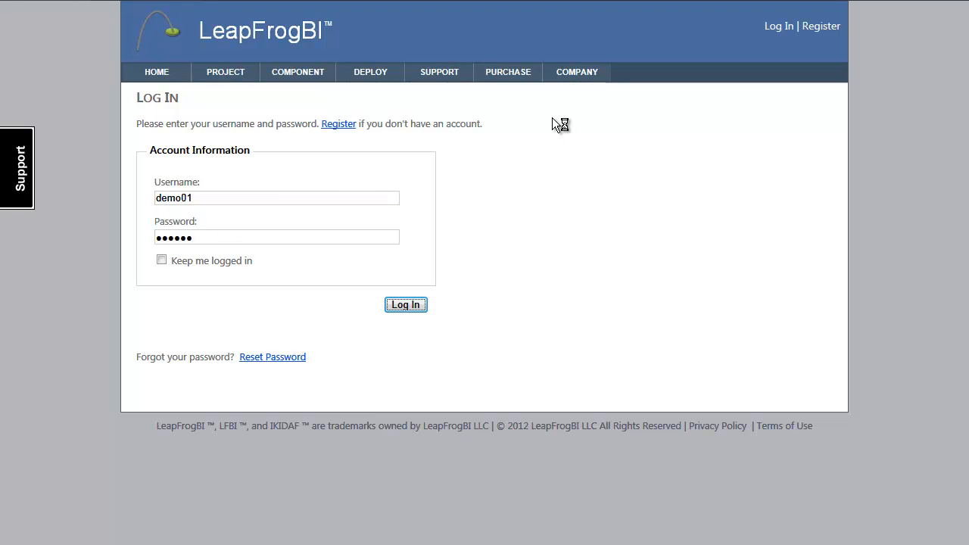
Make AWStoreSales the current project in the Project Administration Console.
click(202, 75)
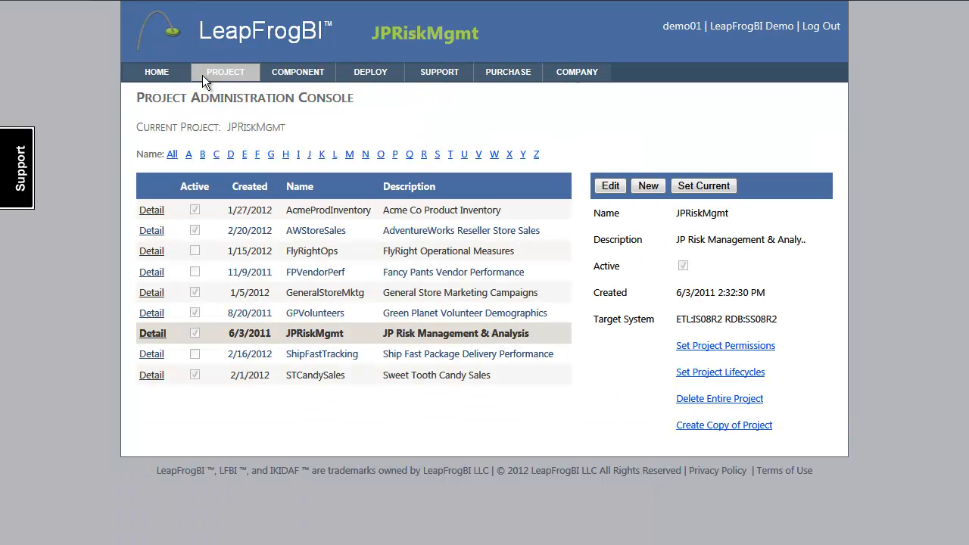
click(149, 237)
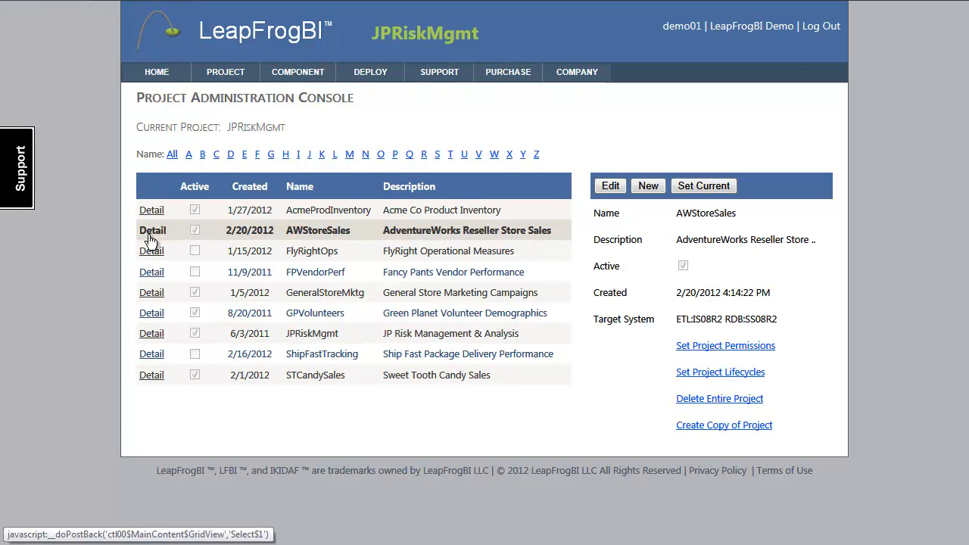
click(718, 184)
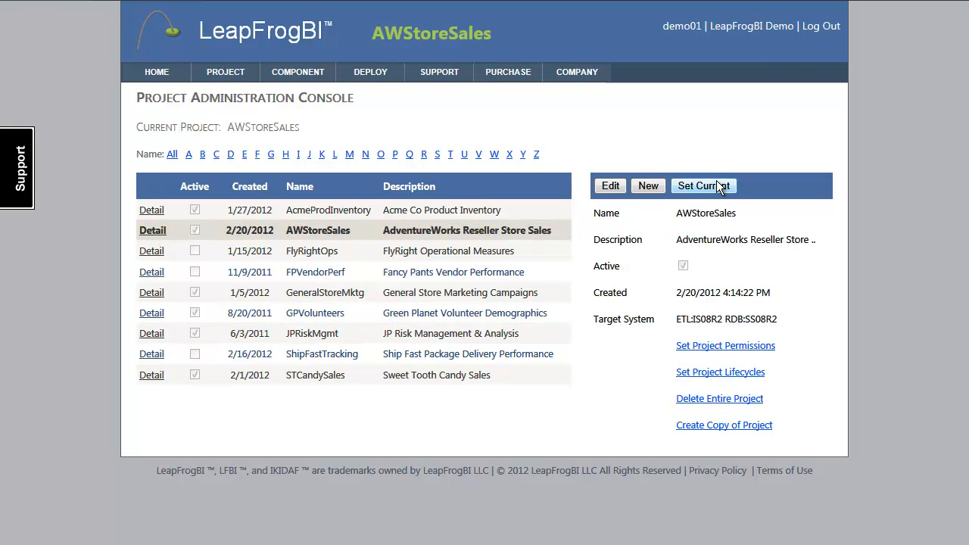
Review the AWStoreSales project's user permissions and lifecycle stages, and return to the project console.
click(719, 345)
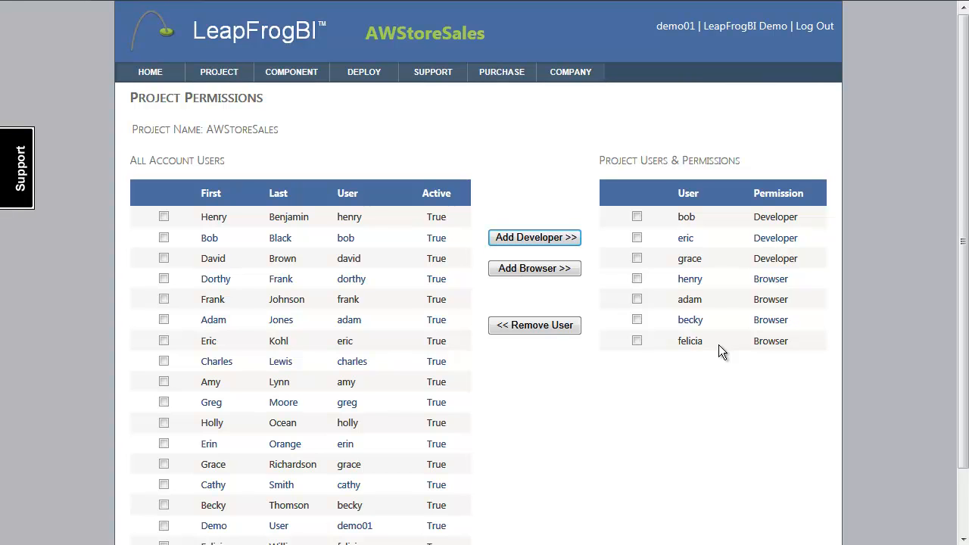
key(alt+Left)
click(719, 374)
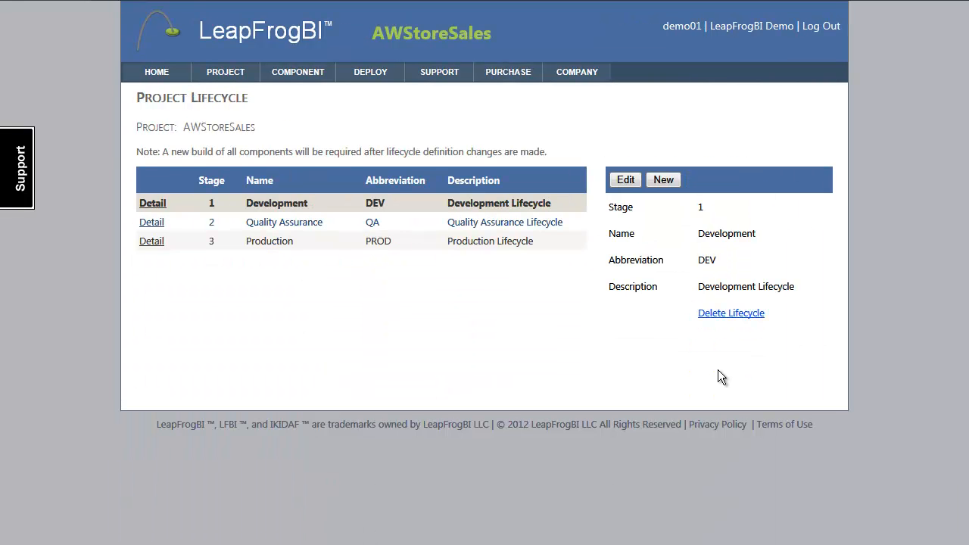
key(alt+Left)
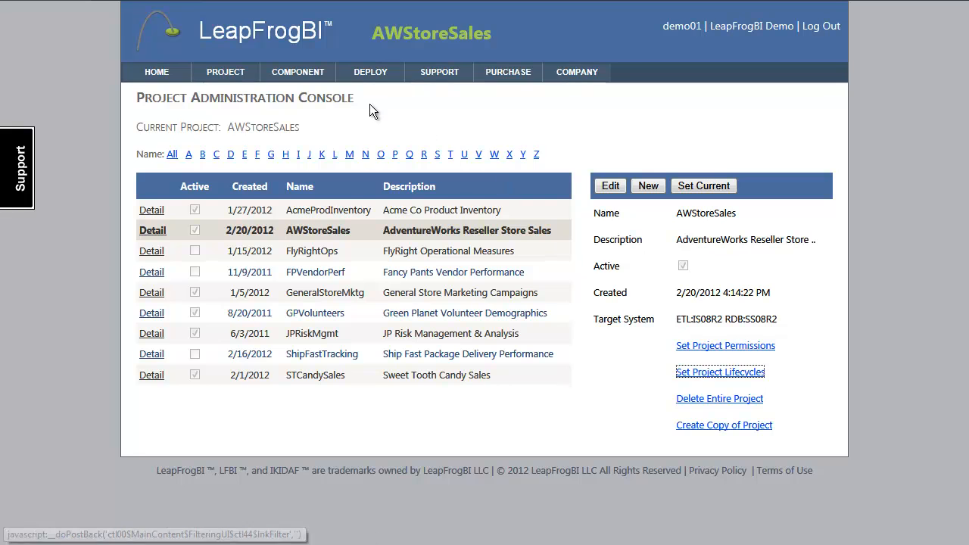
Open the project's components and look through the available component types.
click(311, 75)
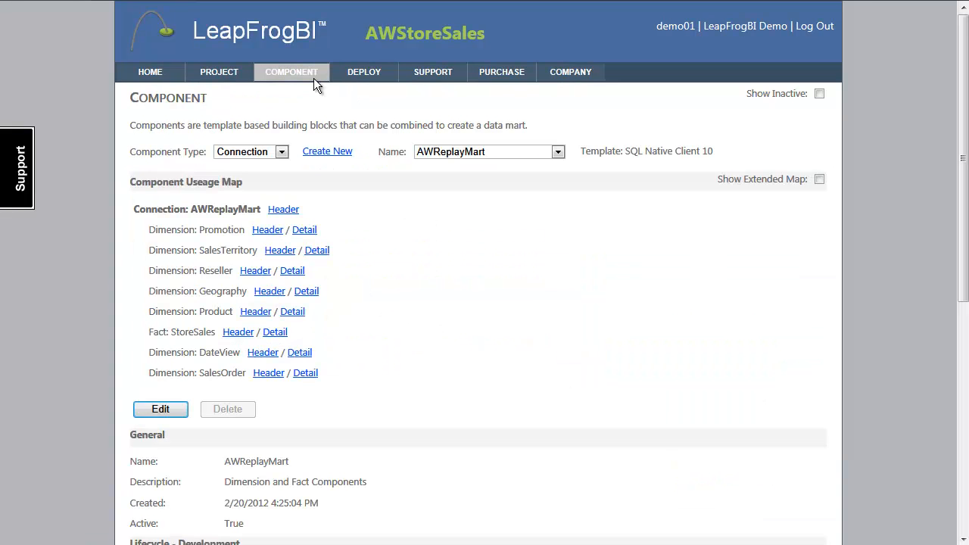
click(281, 152)
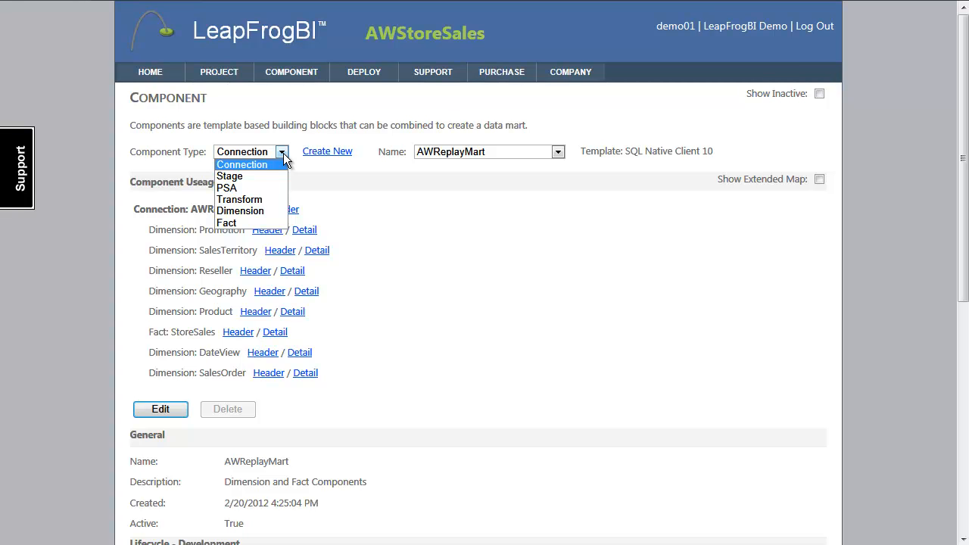
click(283, 154)
mouse_move(964, 130)
mouse_down()
mouse_move(955, 358)
mouse_move(959, 115)
mouse_up()
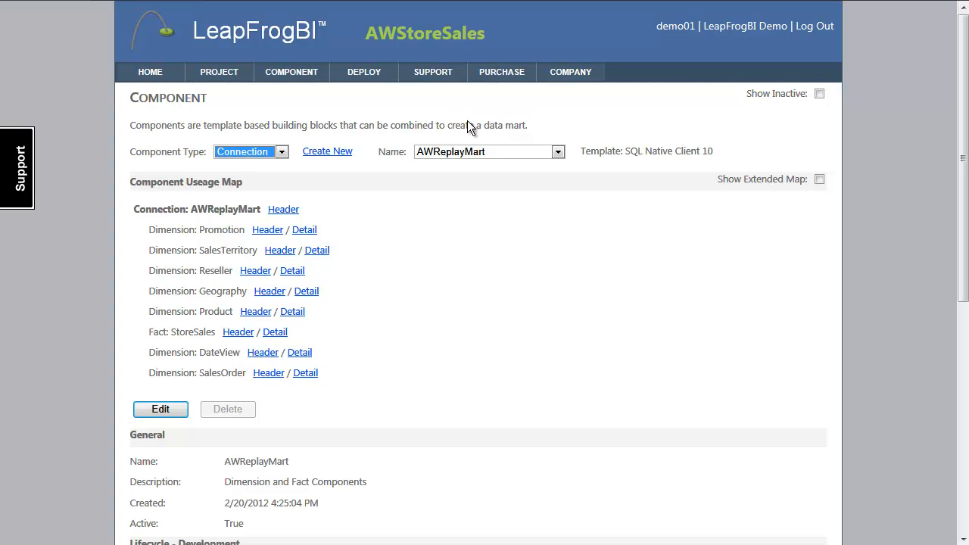
Switch the component type to Transform and open the component details of ProductGroups.
click(280, 151)
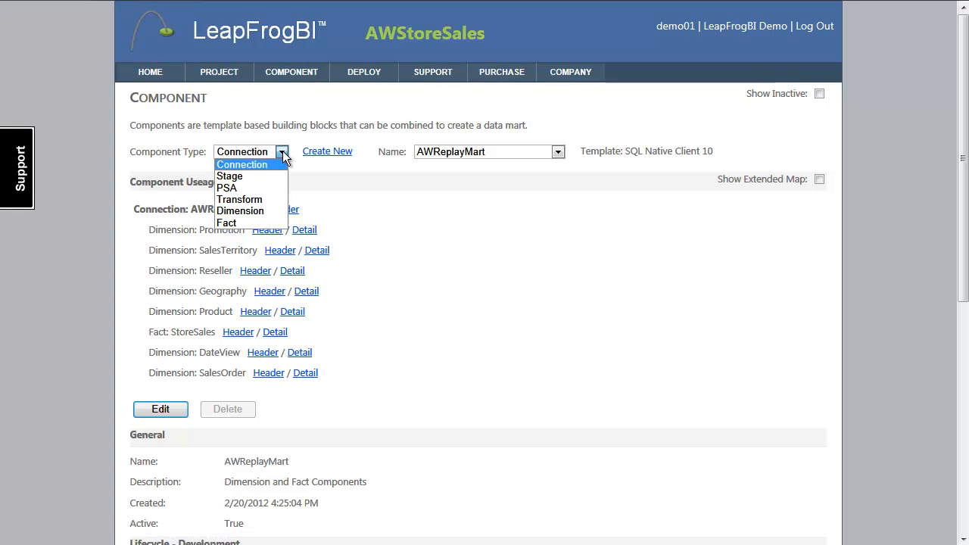
click(239, 200)
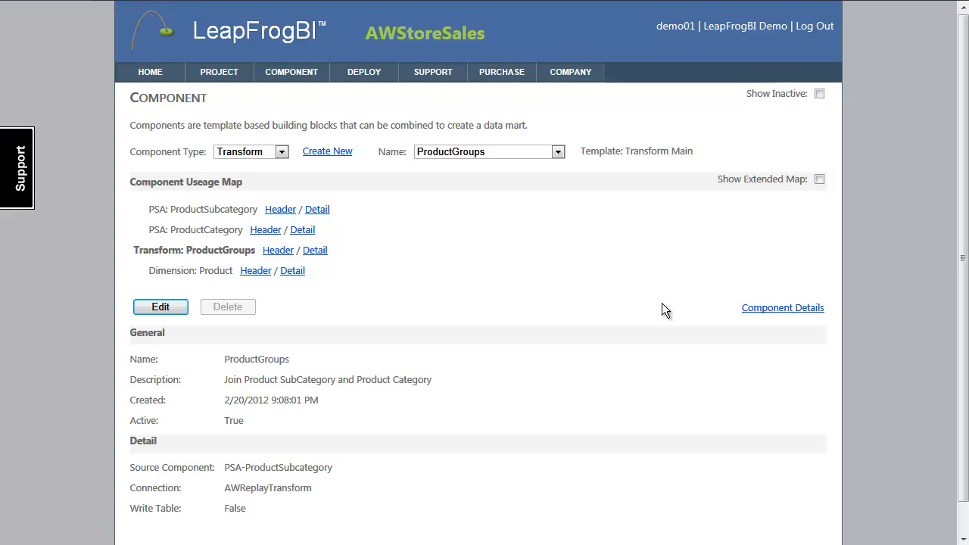
click(780, 308)
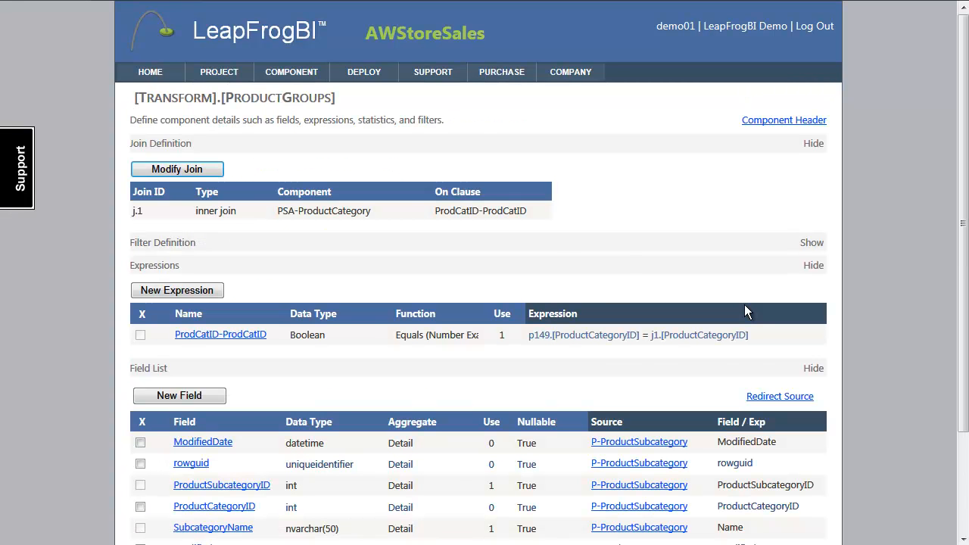
Inspect the inner join with PSA-ProductCategory in the ProductGroups join definition, and return to the transform's details.
click(184, 166)
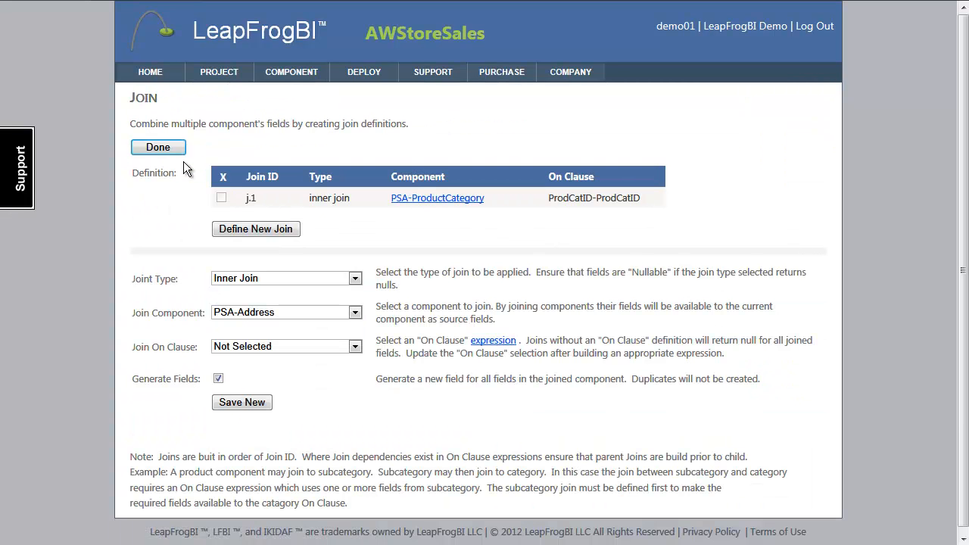
click(439, 200)
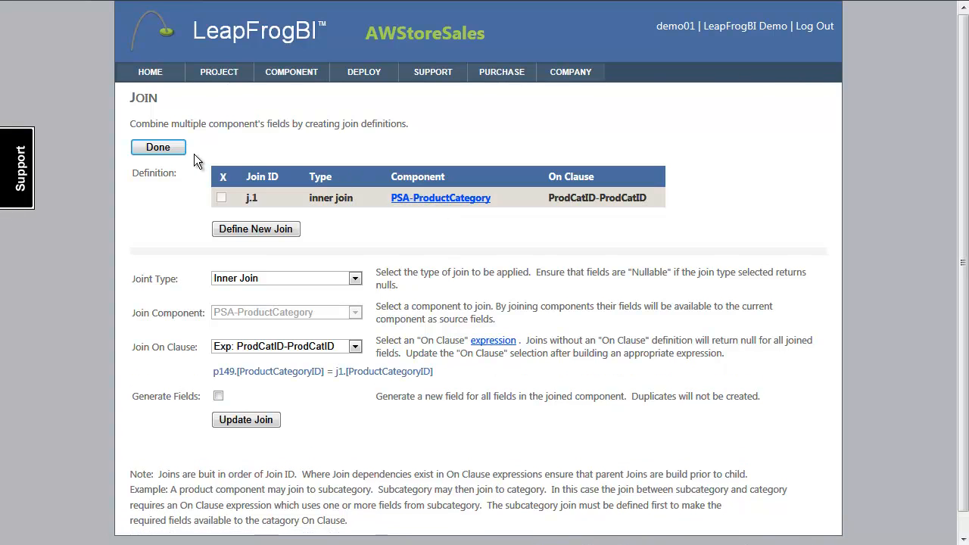
click(159, 148)
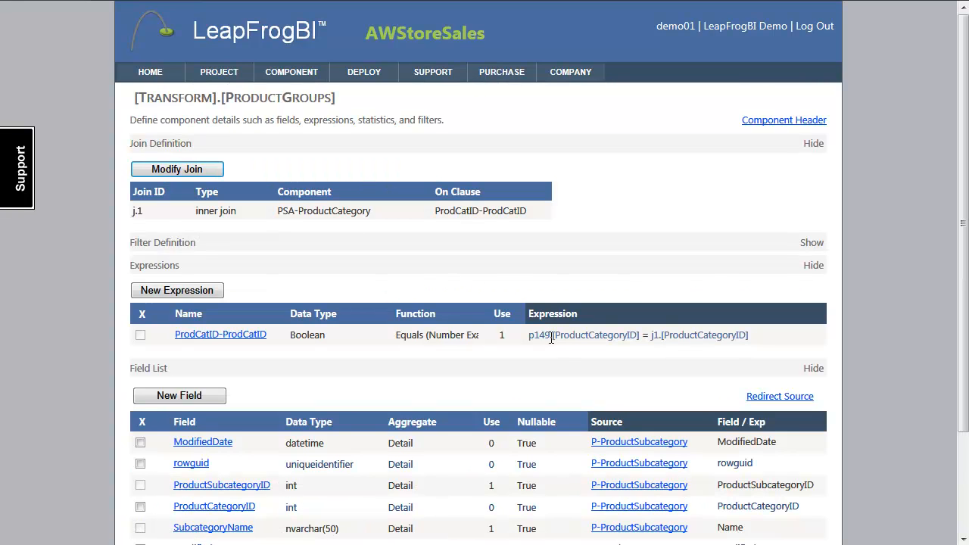
Examine the ProdCatID-ProdCatID expression and the SubcategoryName field definition without changing them, and return to the ProductGroups component header.
click(212, 335)
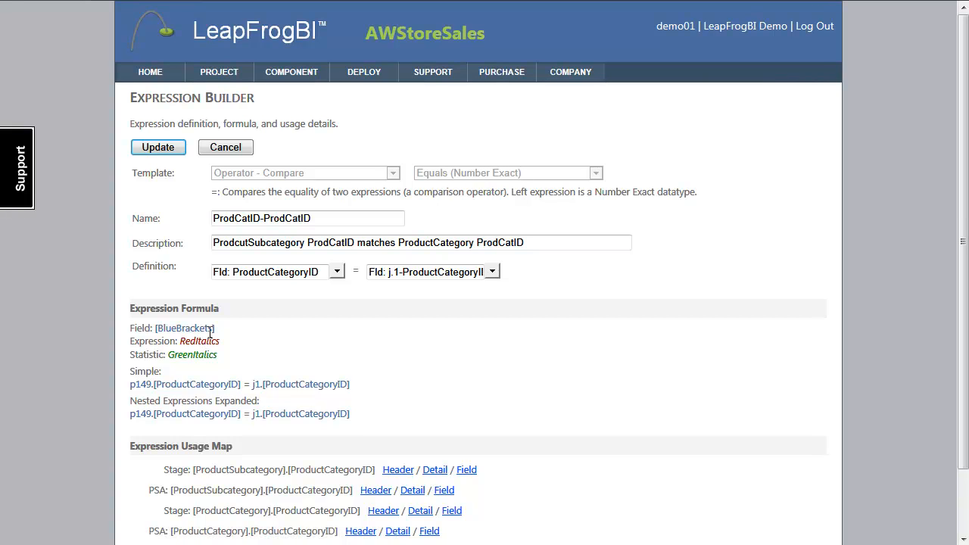
click(224, 148)
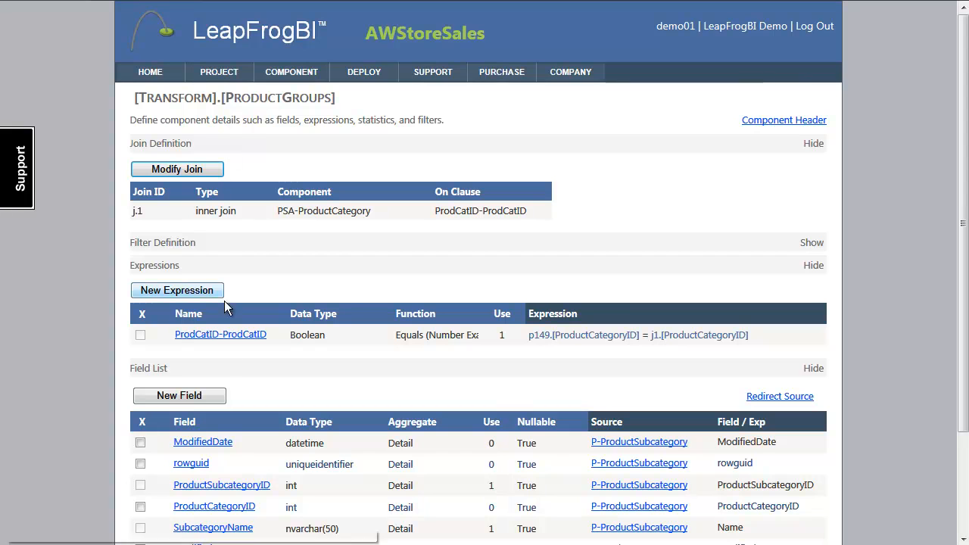
click(220, 530)
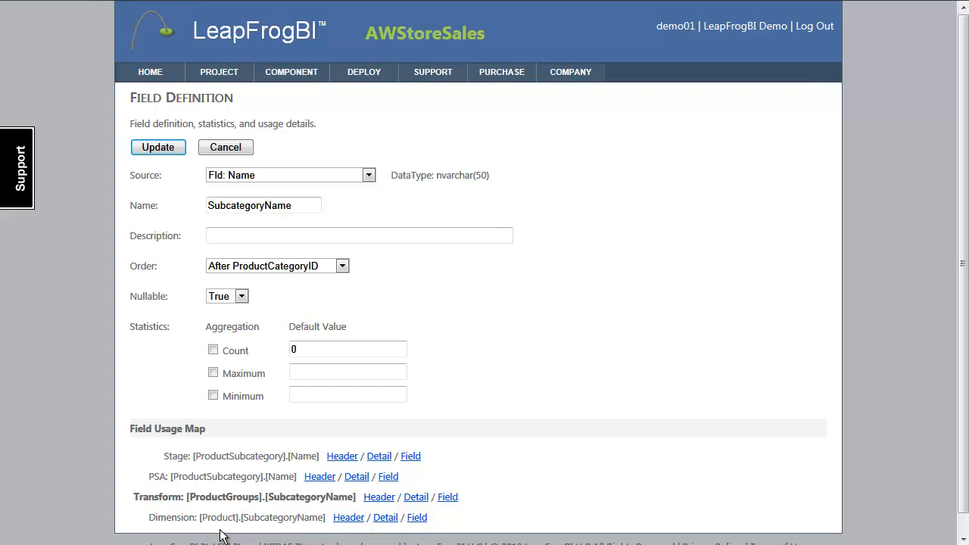
click(231, 145)
click(784, 120)
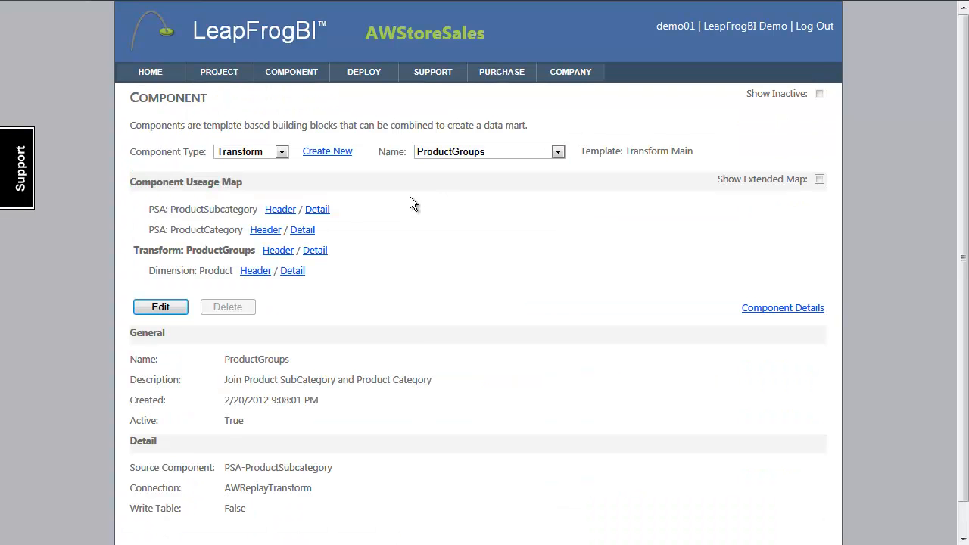
Open the Product dimension's details and review which attributes are assigned to each slow change dimension type.
click(288, 273)
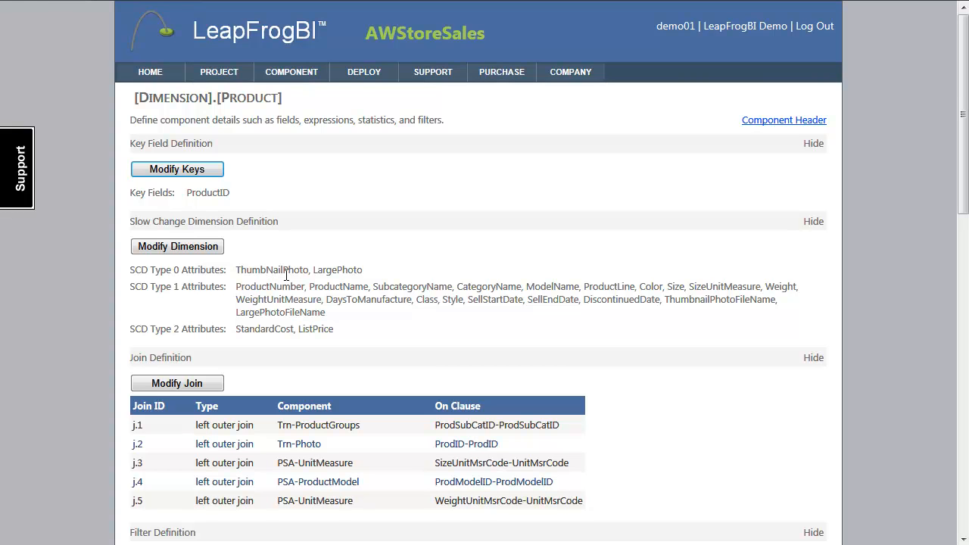
click(200, 248)
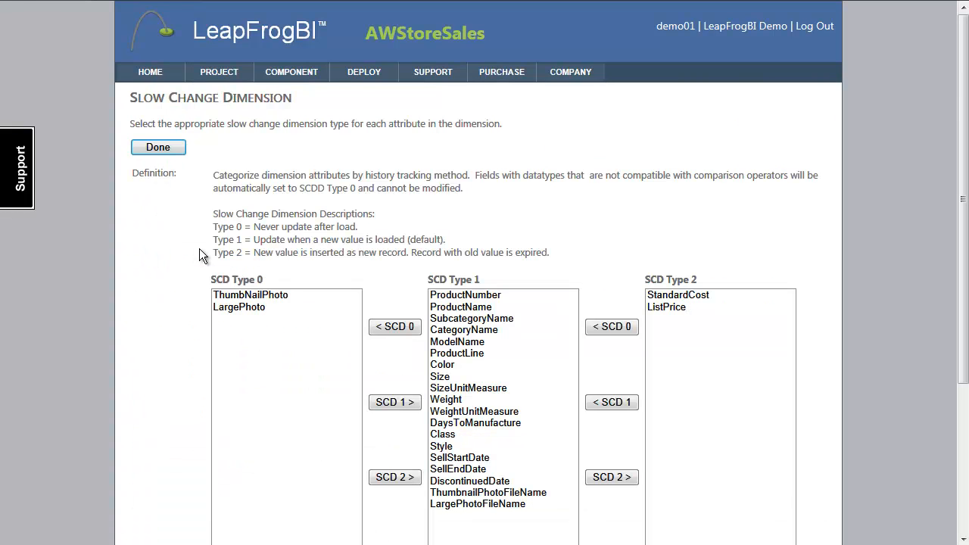
drag(964, 199, 965, 354)
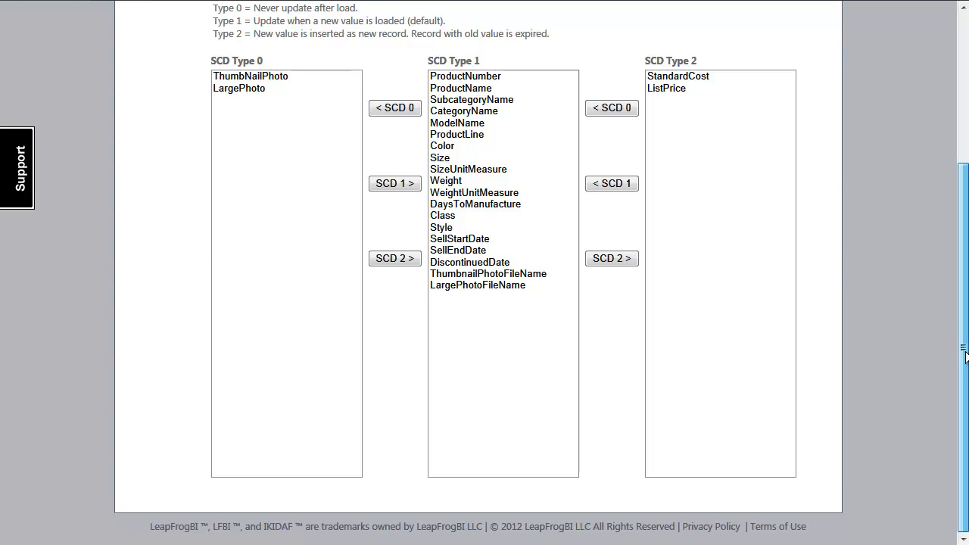
drag(965, 354, 965, 121)
click(164, 152)
Collapse the Product dimension's key field, slow change dimension, join, filter and expression sections to view its field list.
click(399, 143)
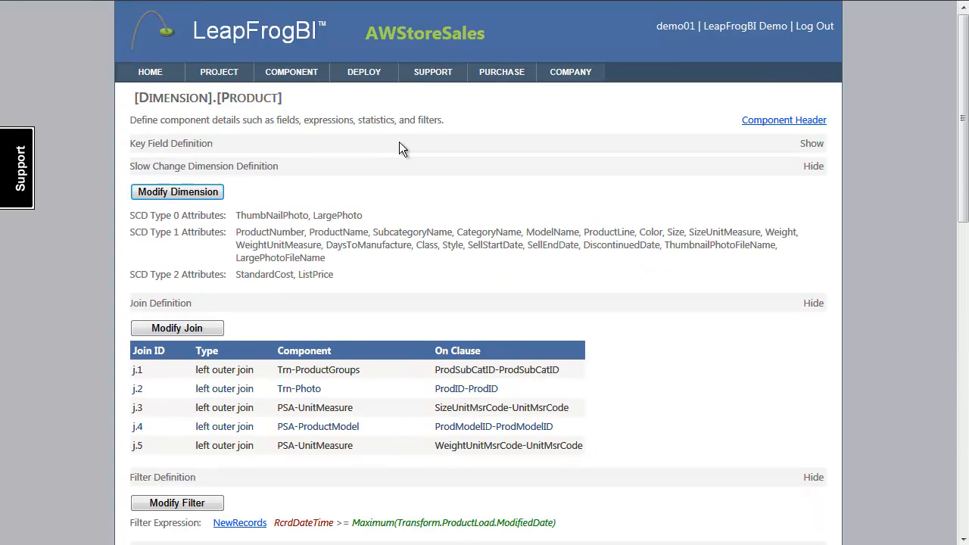
click(397, 168)
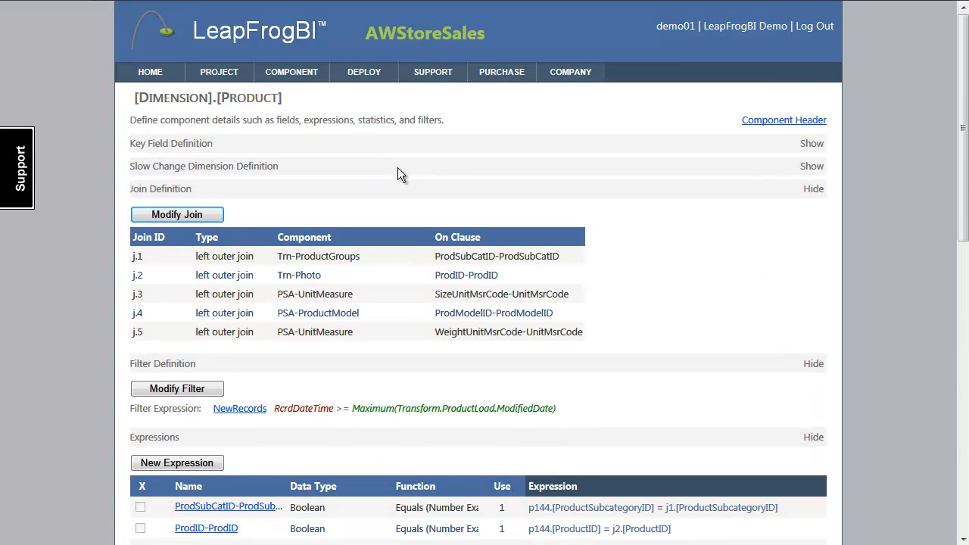
click(399, 191)
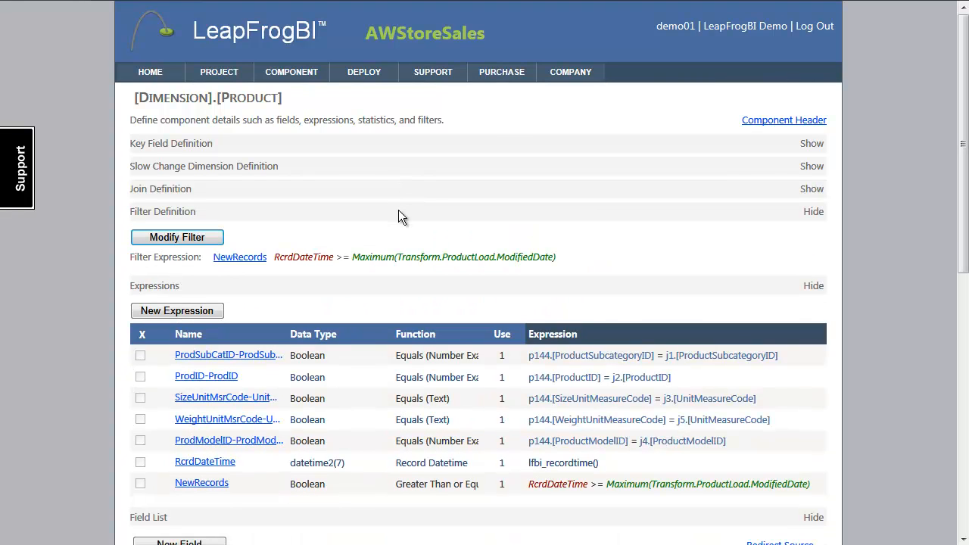
click(399, 213)
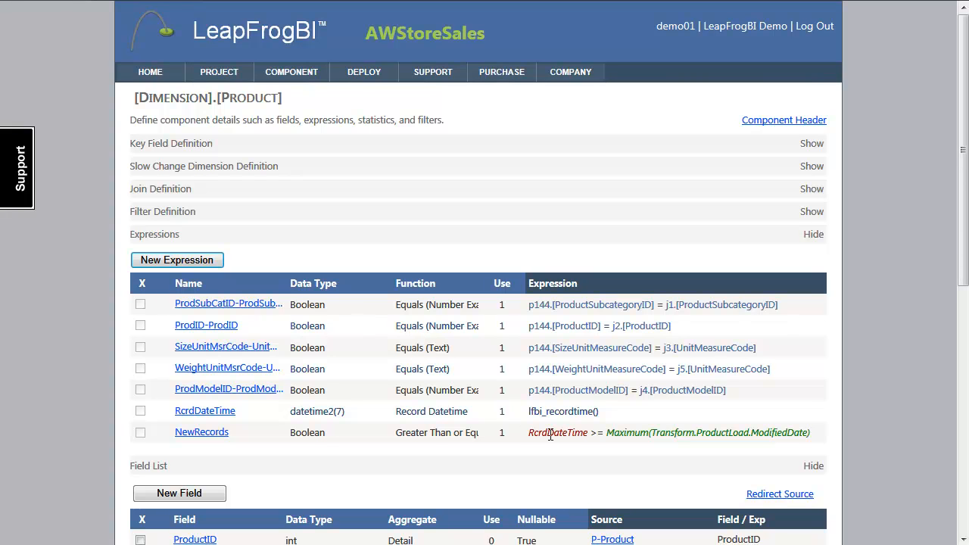
click(511, 237)
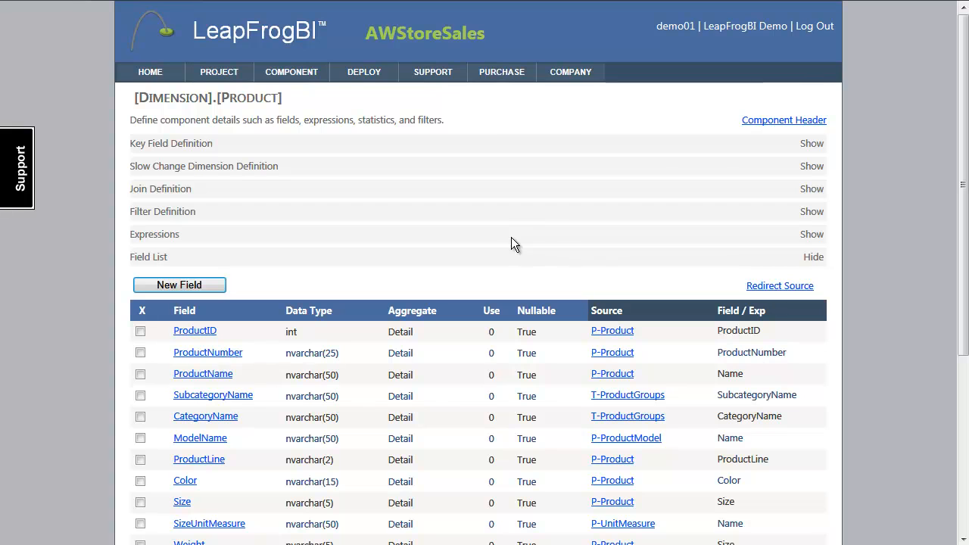
Open the StoreSales fact's details and collapse its associated dimensions, join, filter and expression sections to view its field list.
click(759, 121)
click(275, 333)
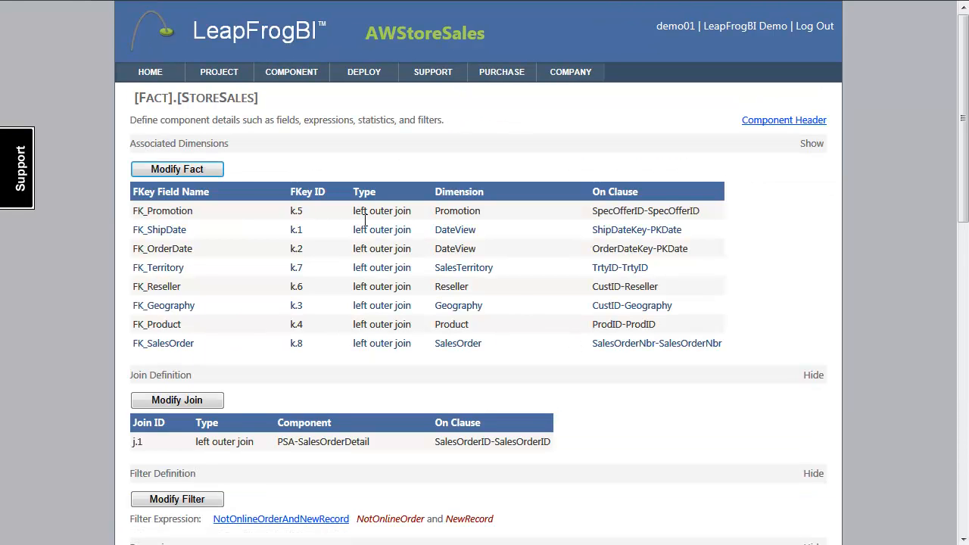
click(252, 142)
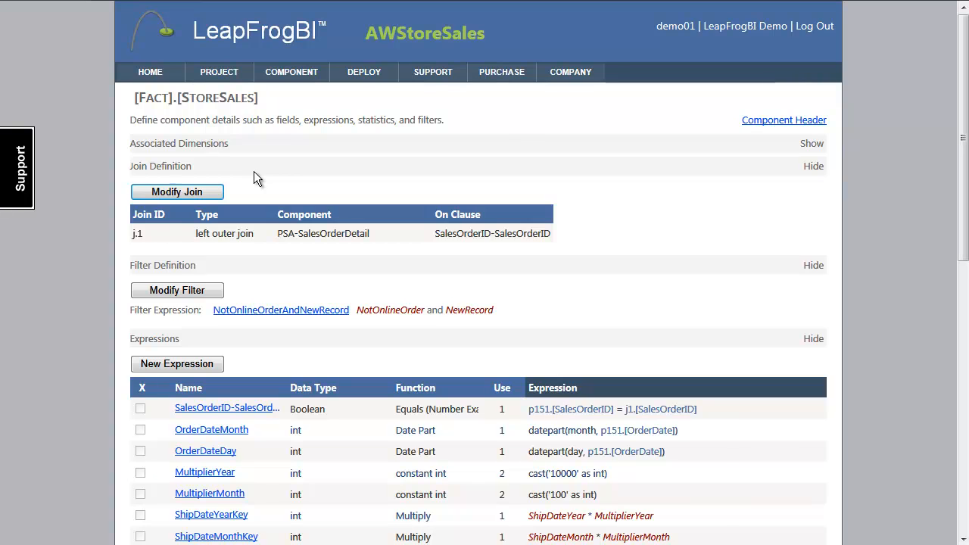
click(254, 169)
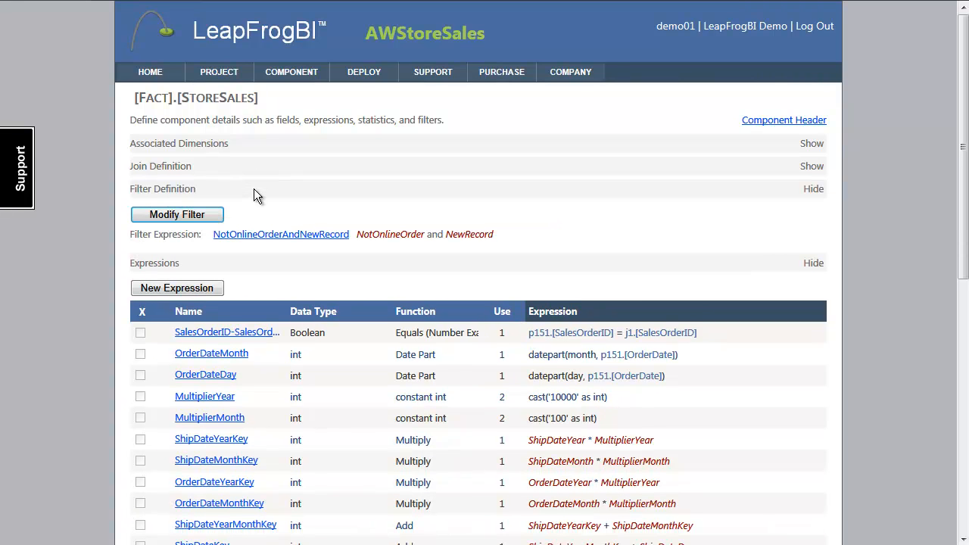
click(254, 191)
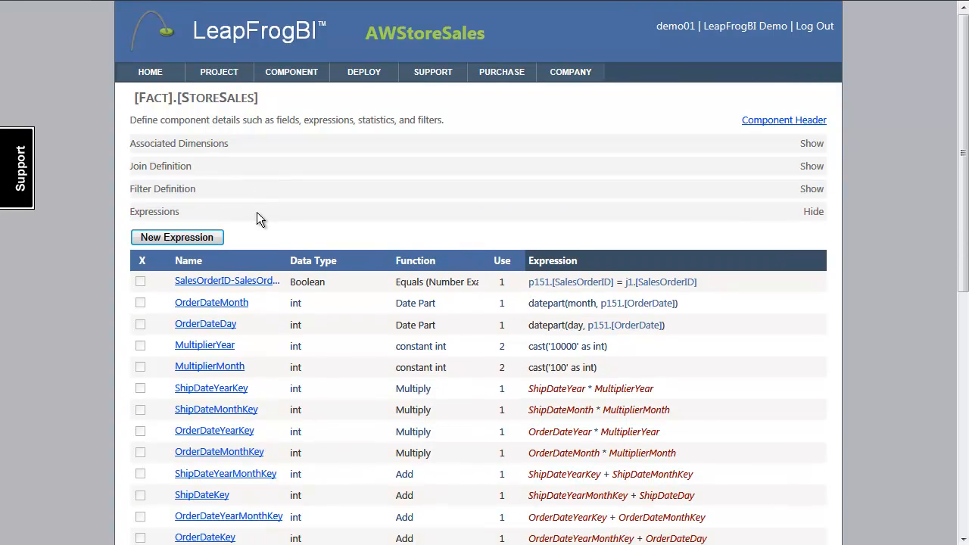
click(257, 213)
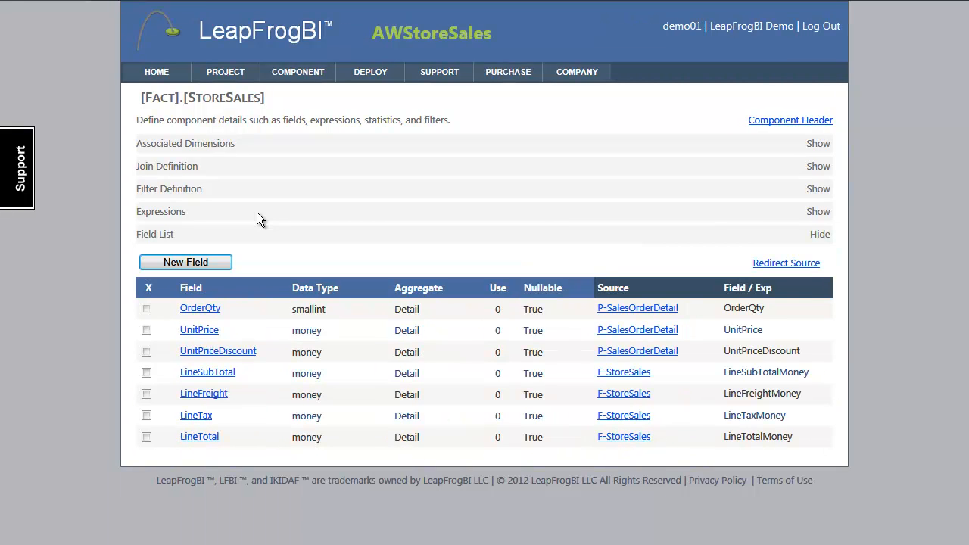
Open the Build & Deploy page, check the available project lifecycles and review the build status of the components.
click(366, 76)
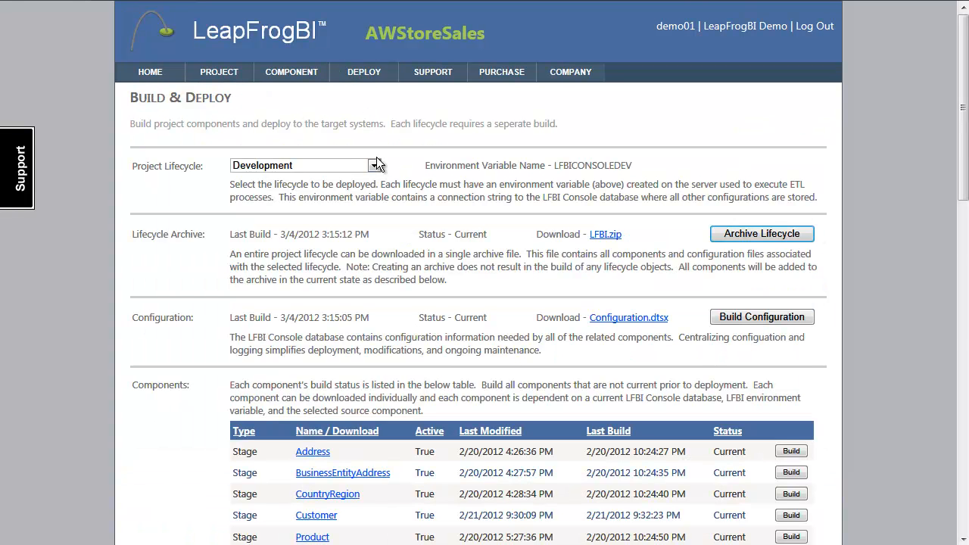
click(375, 165)
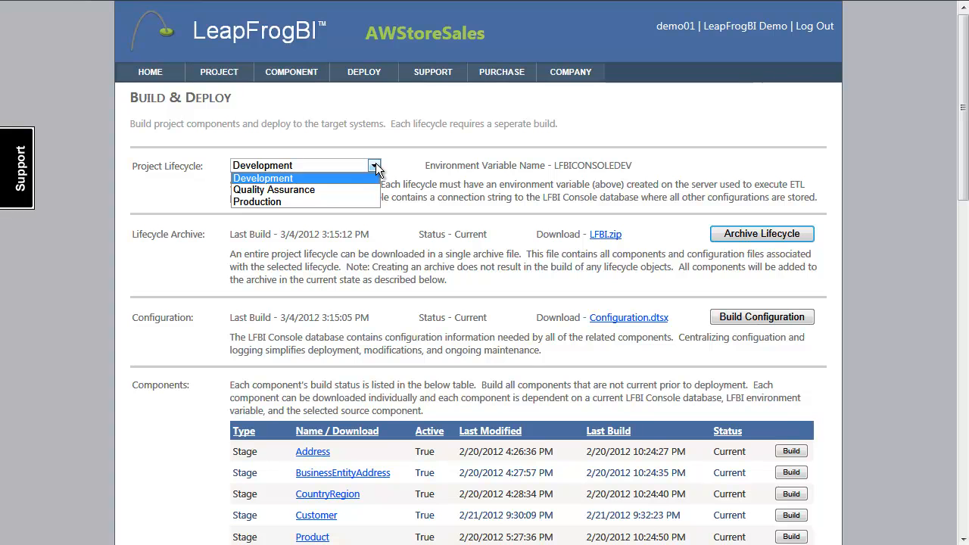
click(375, 165)
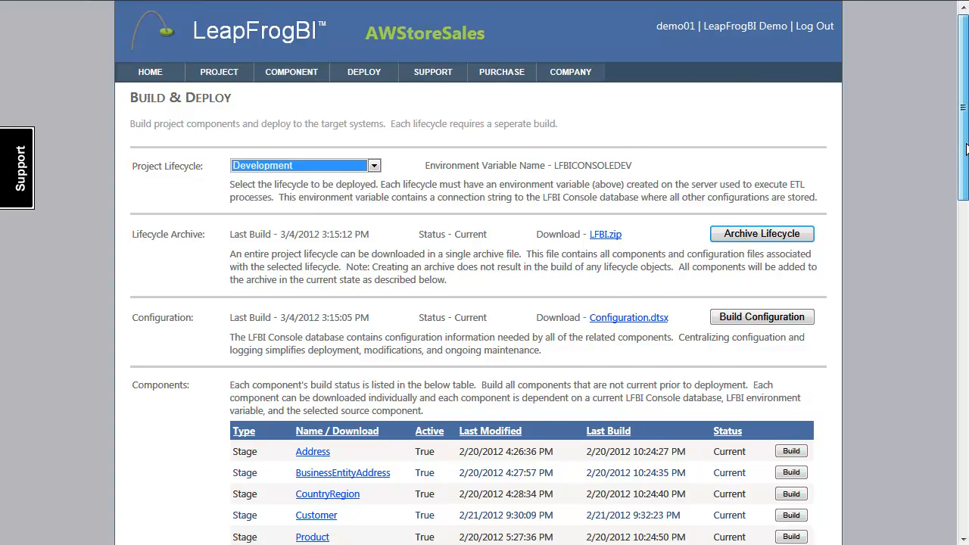
scroll(966, 150, down, 3)
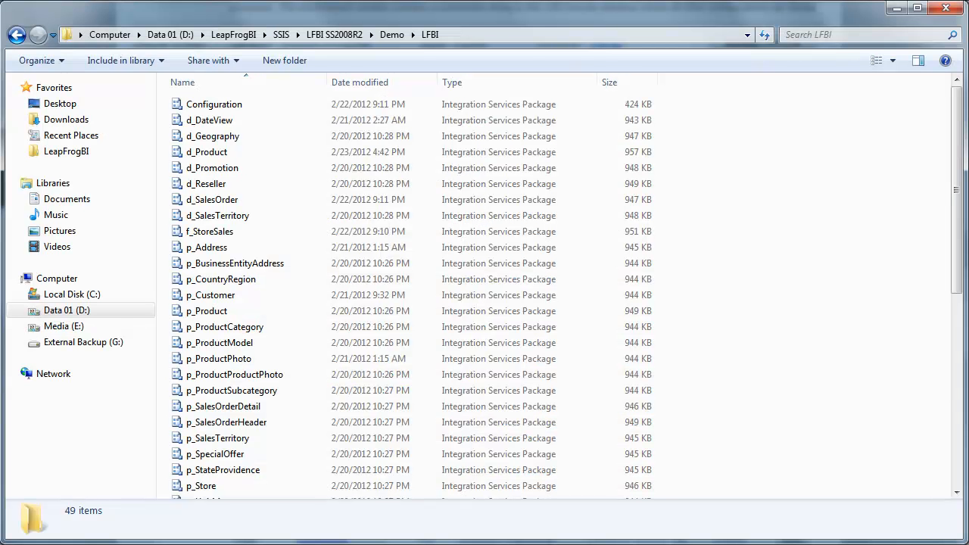
drag(962, 245, 960, 269)
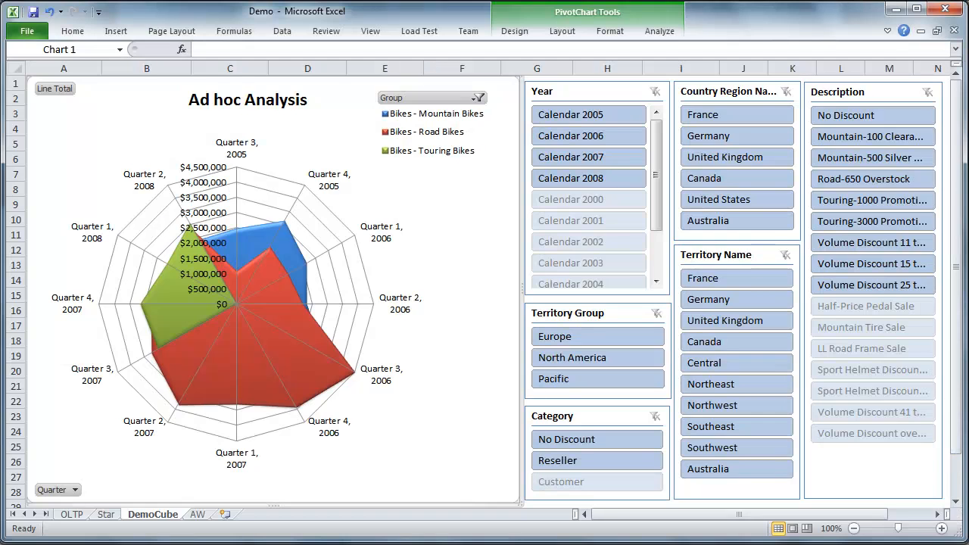
Switch to Excel, exclude Calendar 2005 and Calendar 2008 from the Ad hoc Analysis chart, and filter by territory group Europe, followed by North America.
ctrl+click(618, 114)
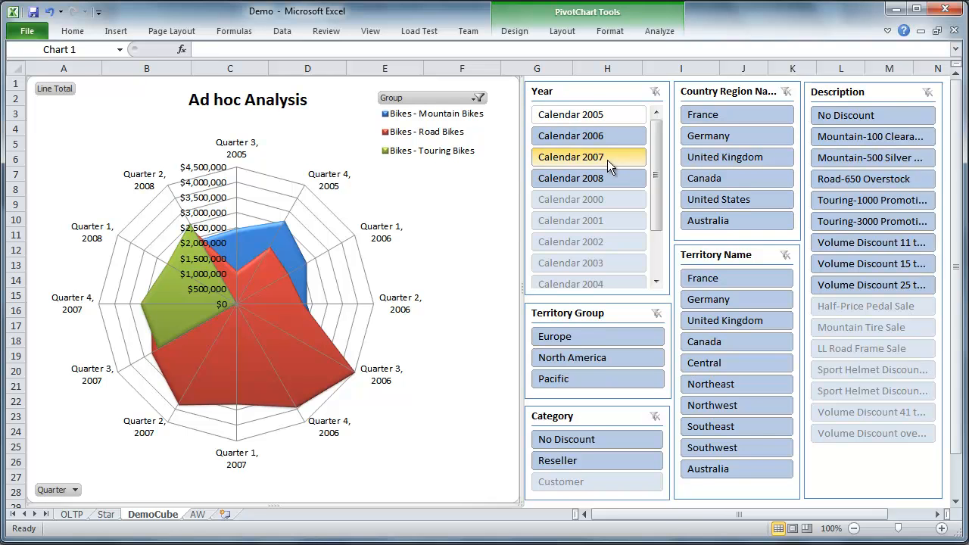
ctrl+click(603, 178)
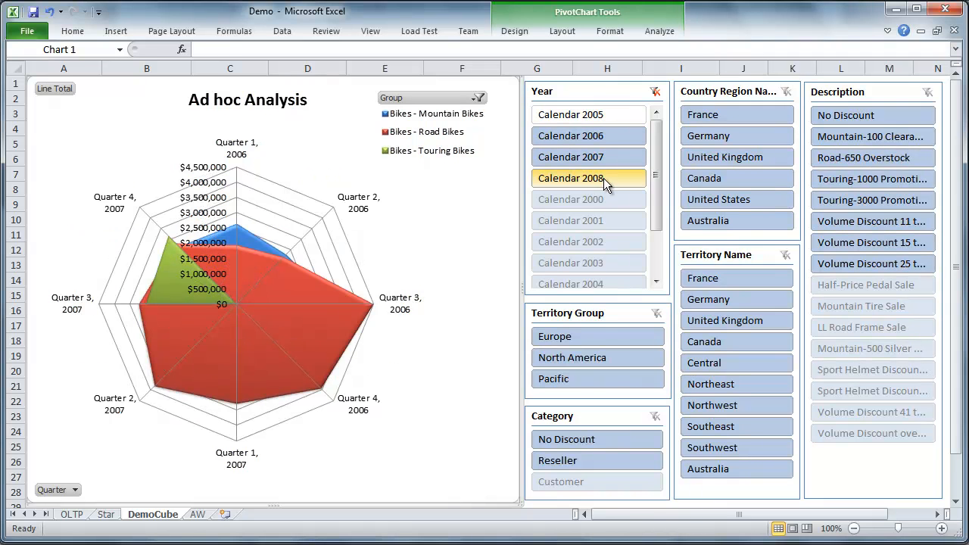
click(560, 338)
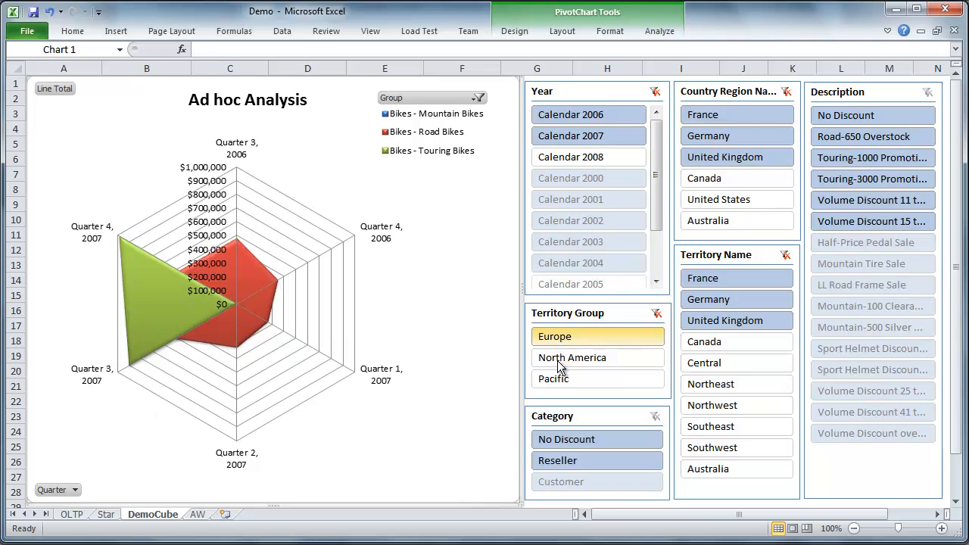
click(566, 359)
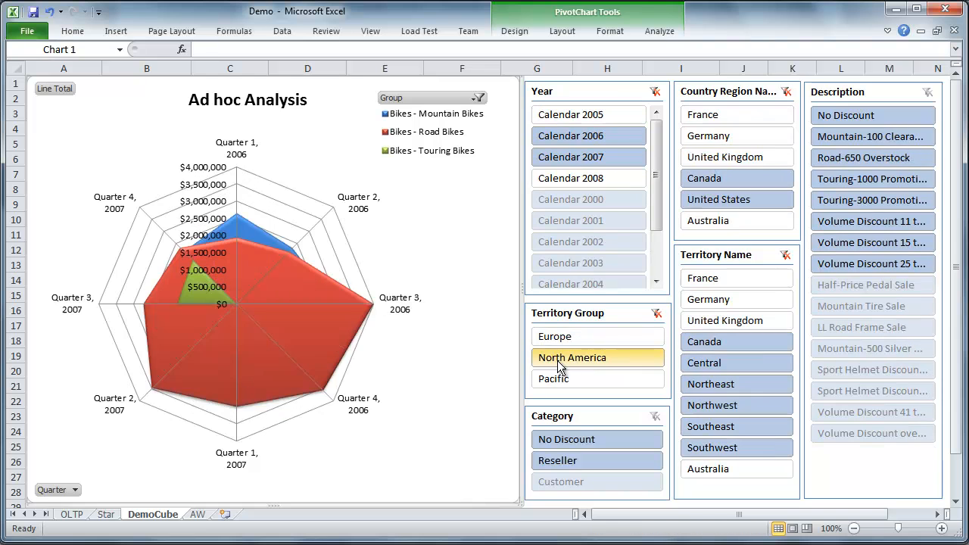
Try filtering the chart to the Reseller category without the Central territory, and clear the territory and category filters.
click(560, 462)
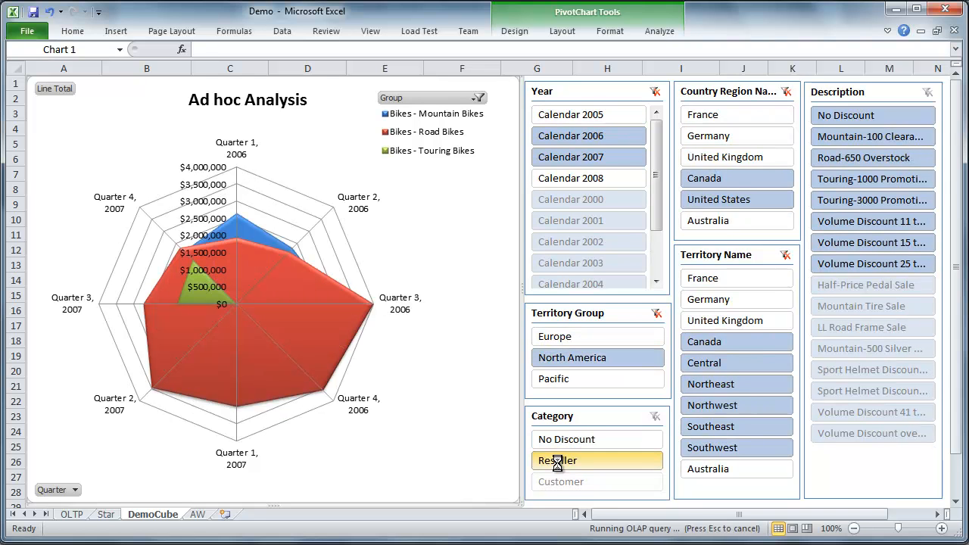
ctrl+click(720, 364)
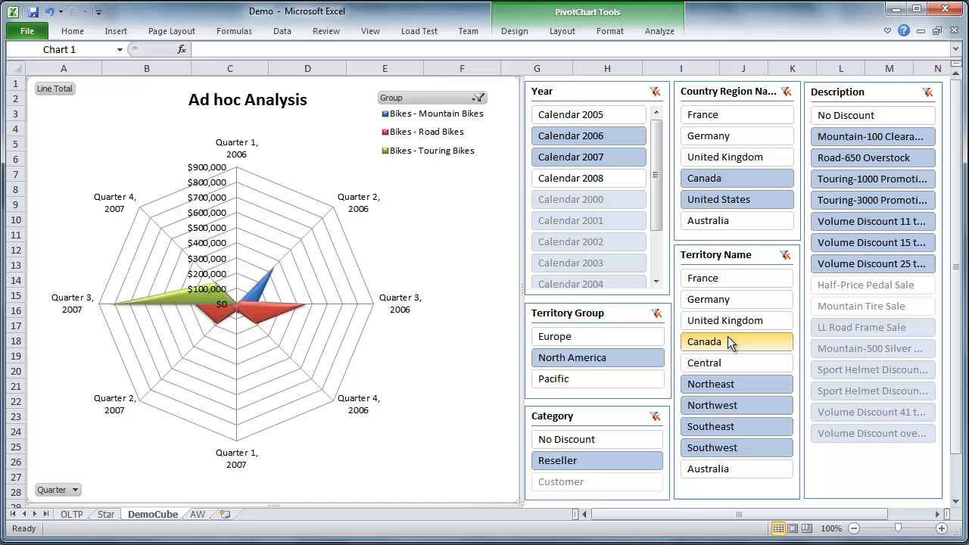
click(786, 256)
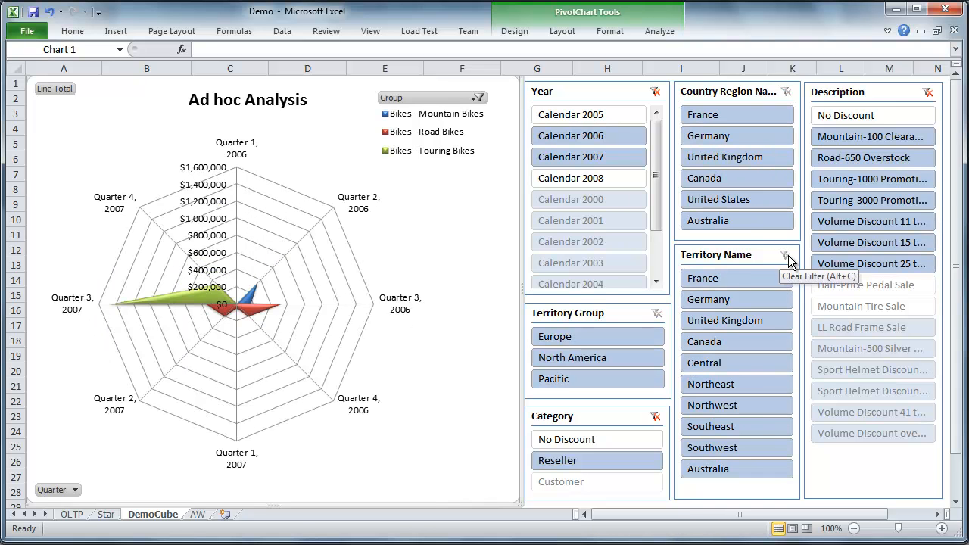
click(656, 418)
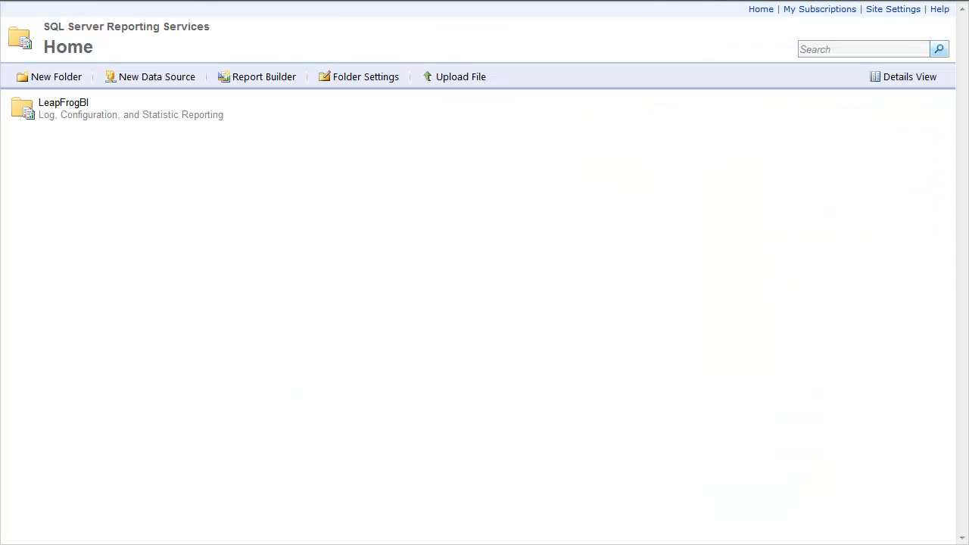
Switch to SQL Server Reporting Services and run the LeapFrogBI folder's Component Configuration report for the f_StoreSales package.
click(70, 102)
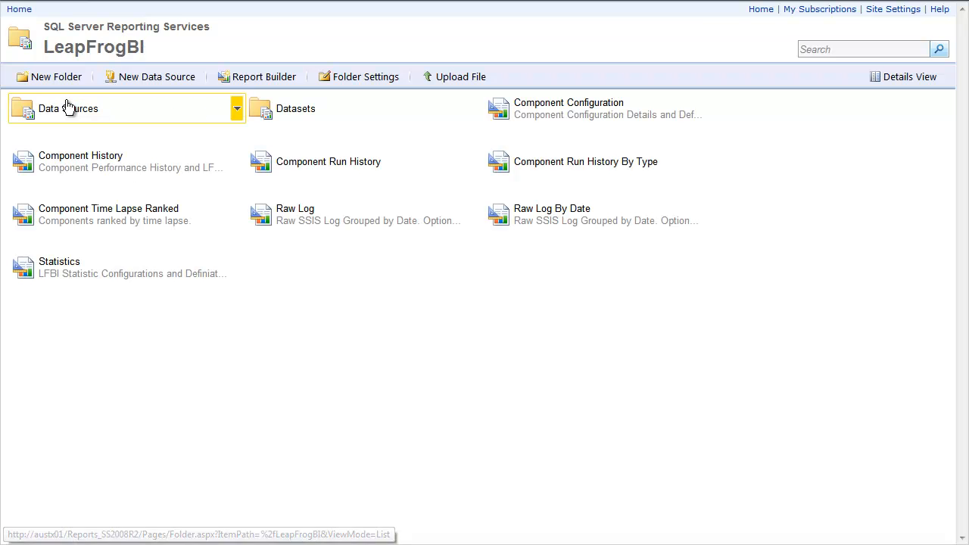
click(488, 110)
click(173, 34)
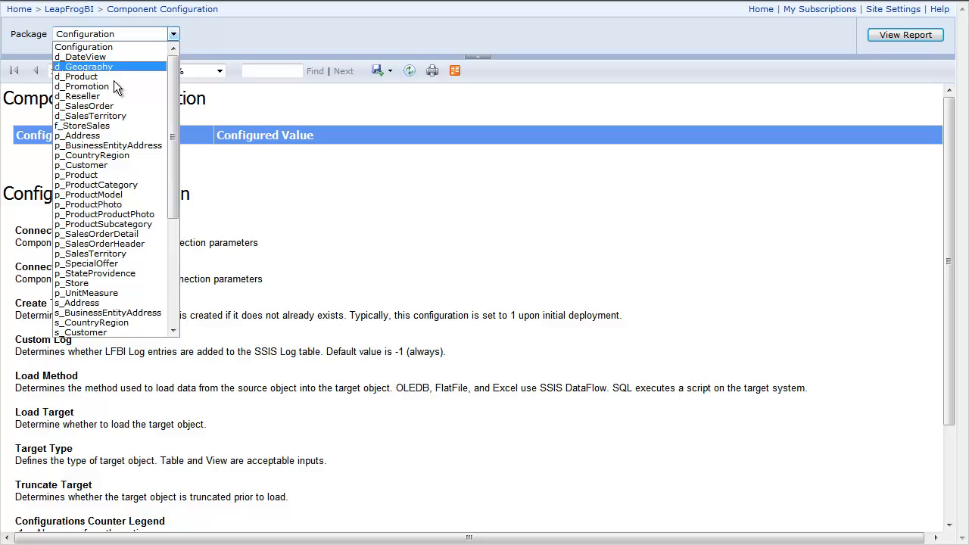
click(137, 126)
click(900, 35)
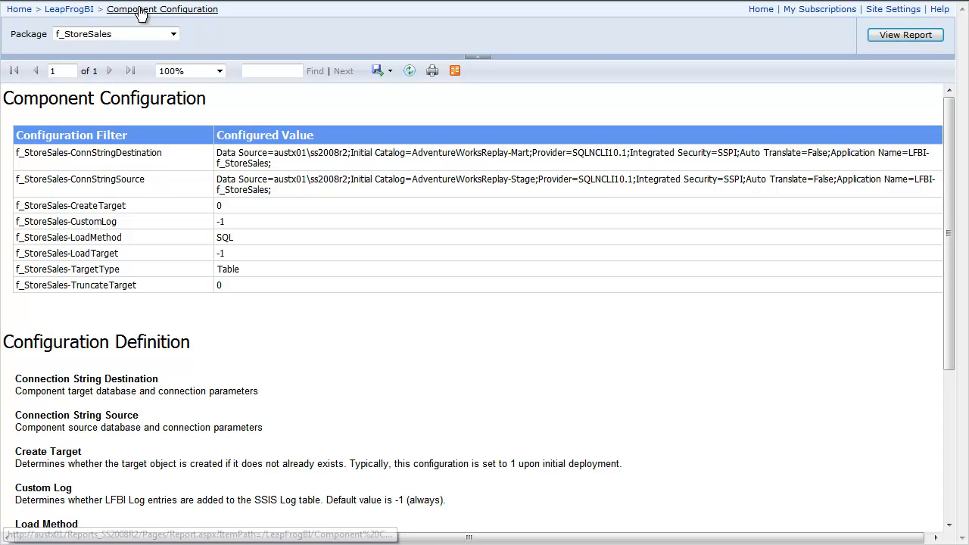
Return to the LeapFrogBI folder and run the Component History report for the f_StoreSales package.
click(61, 11)
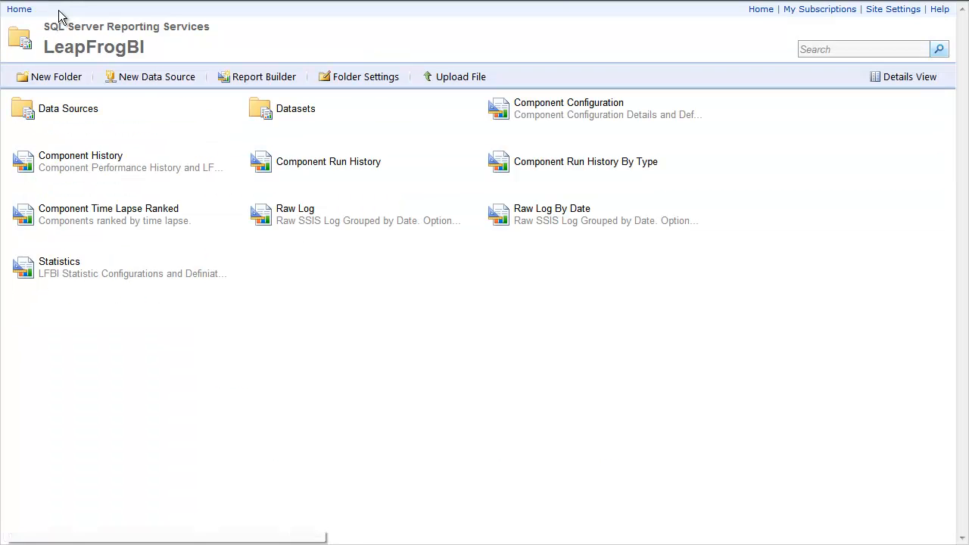
click(47, 158)
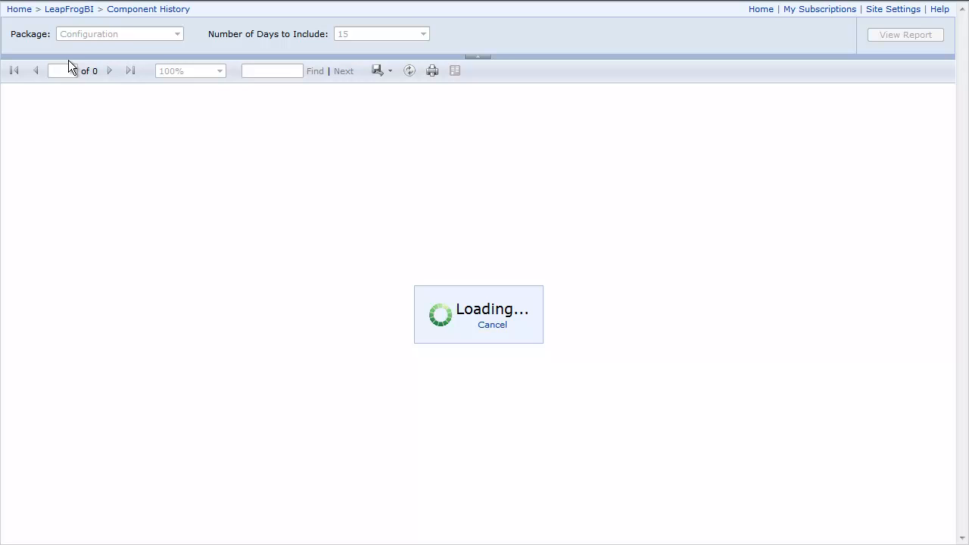
click(178, 33)
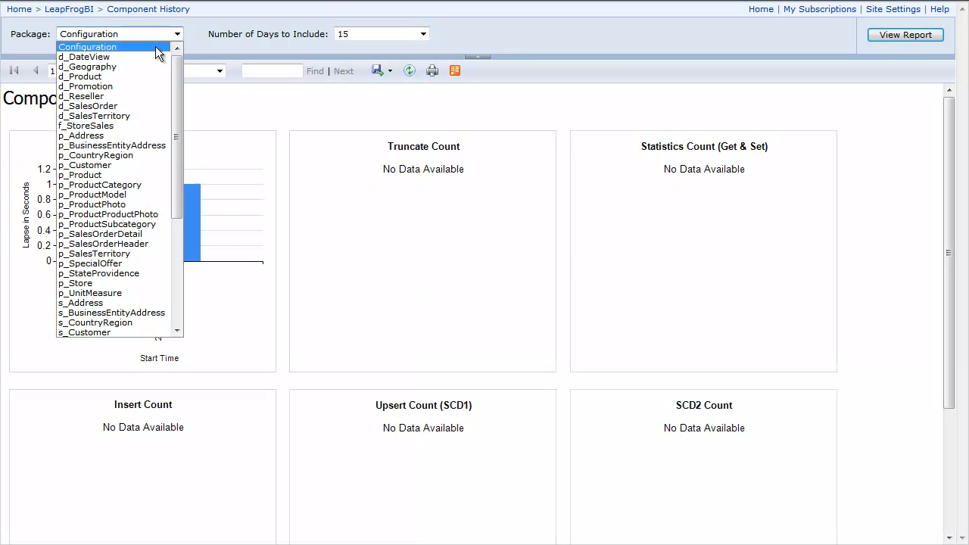
click(87, 125)
click(891, 37)
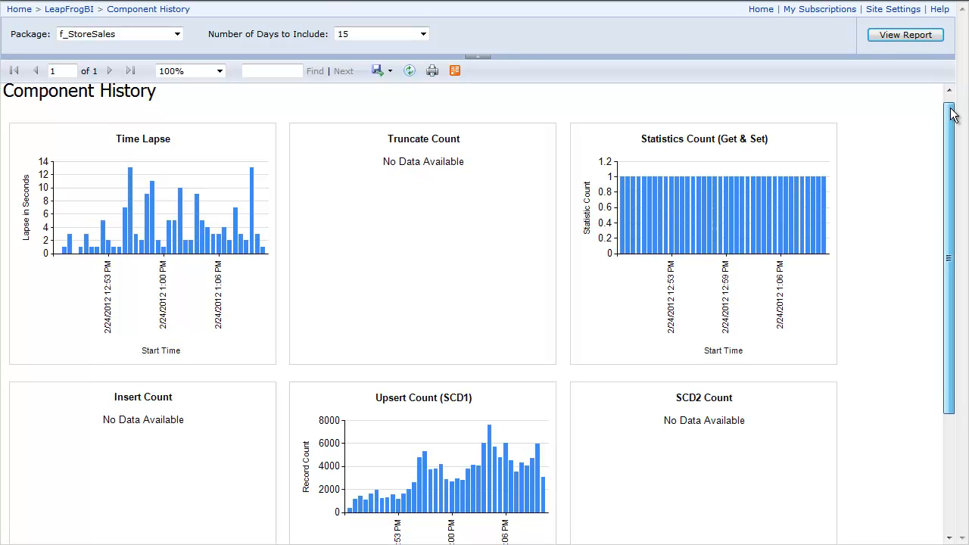
Review the Component History charts and expand the Friday, February 24, 2012 log to examine its entries.
drag(953, 108, 953, 133)
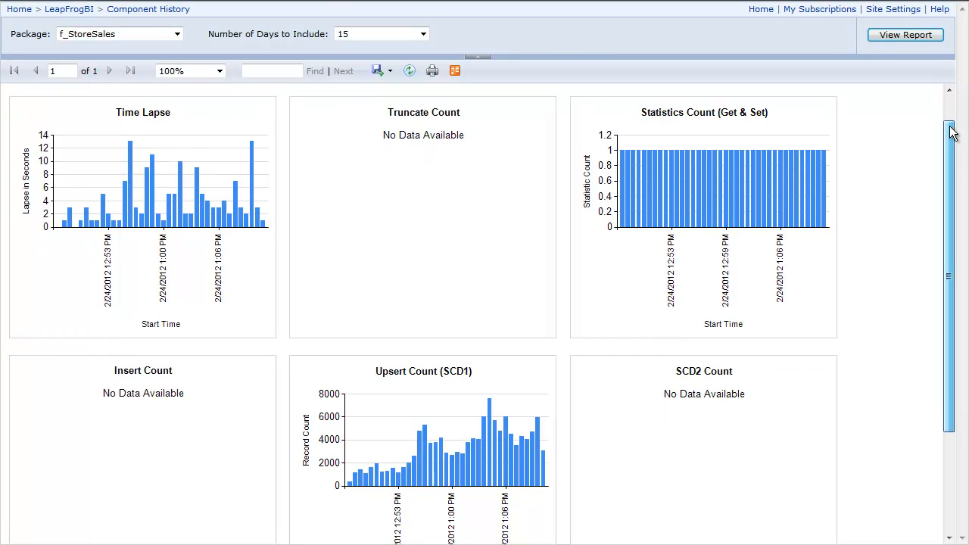
drag(952, 133, 952, 227)
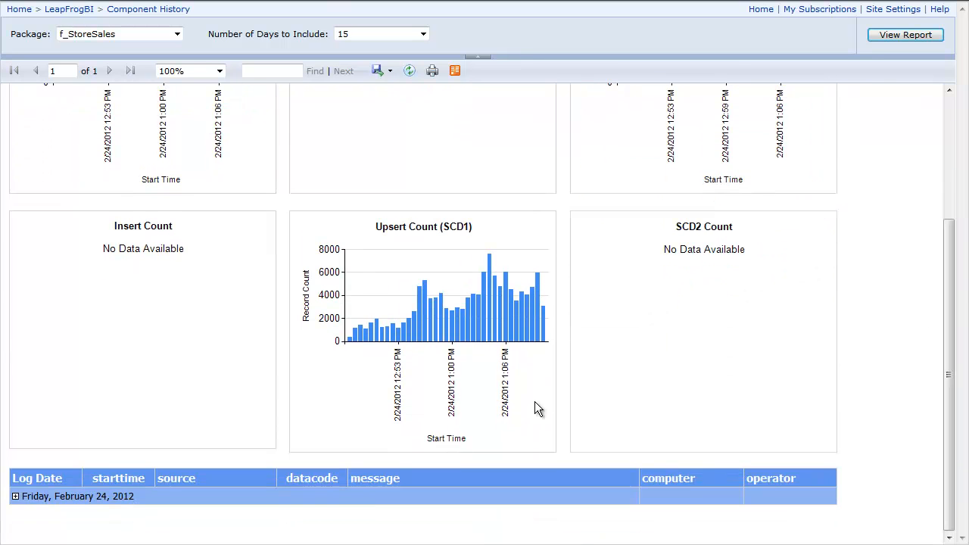
click(15, 497)
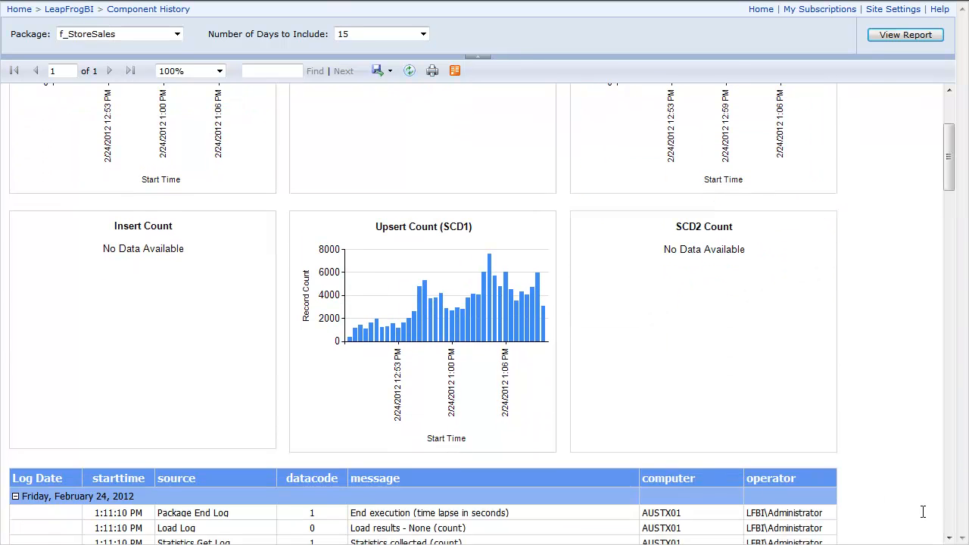
drag(953, 188, 953, 239)
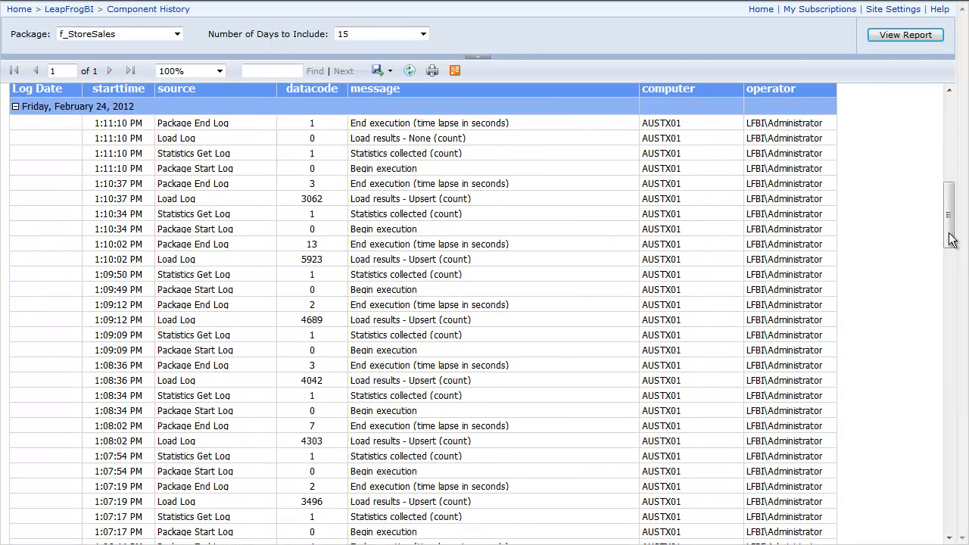
Return to the LeapFrogBI folder and open the Statistics report to view the statistic configuration.
click(81, 9)
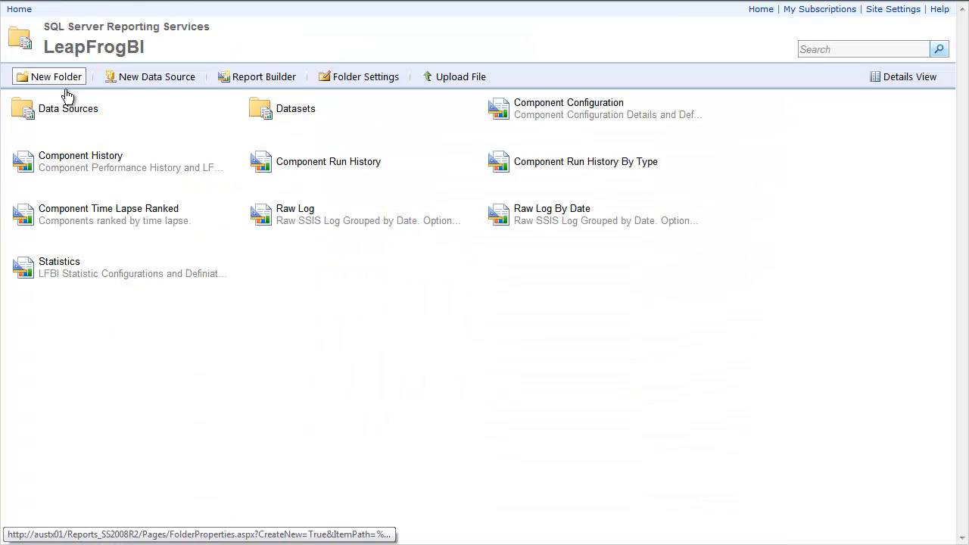
click(59, 263)
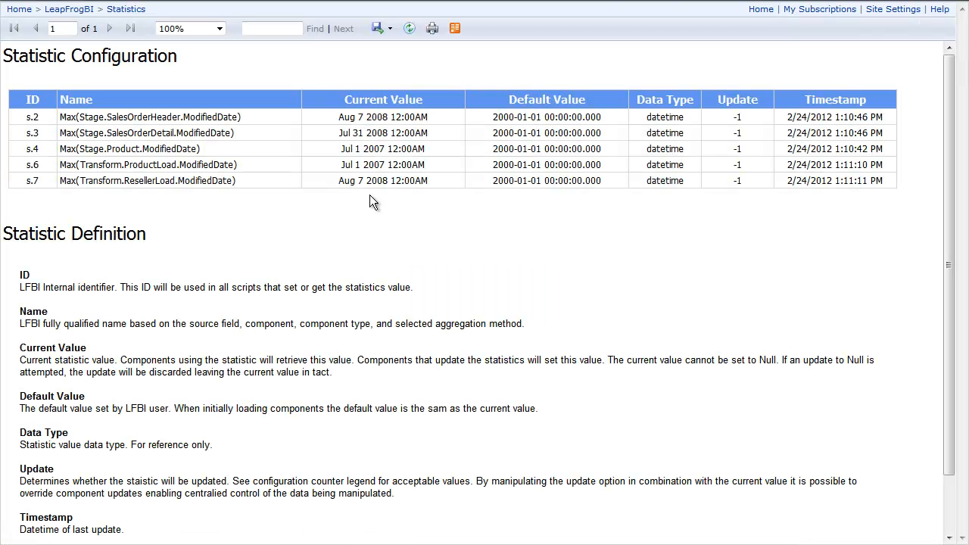